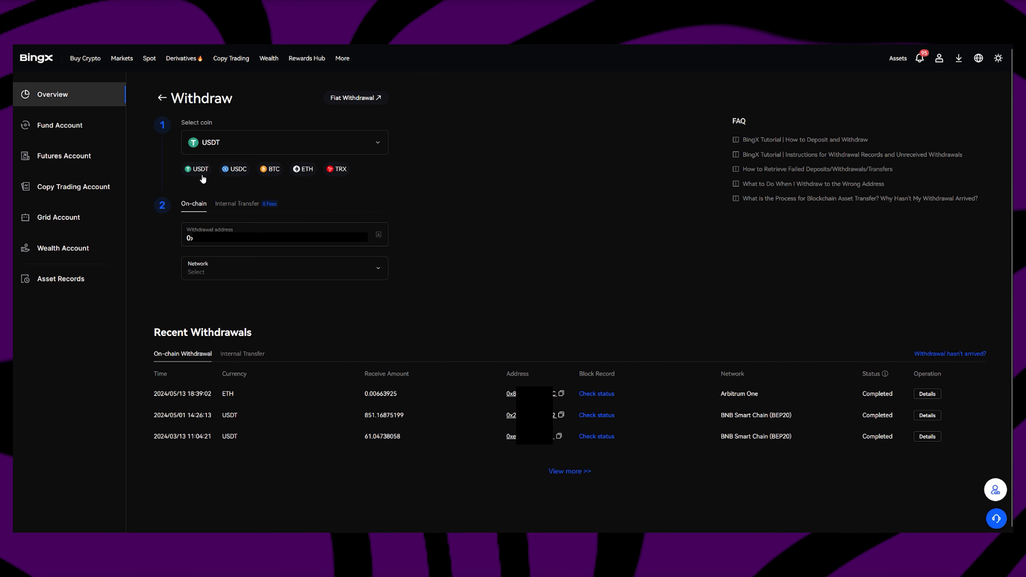
- Choose Arbitrum One as the network for the on-chain USDT withdrawal to the entered wallet address
click(192, 237)
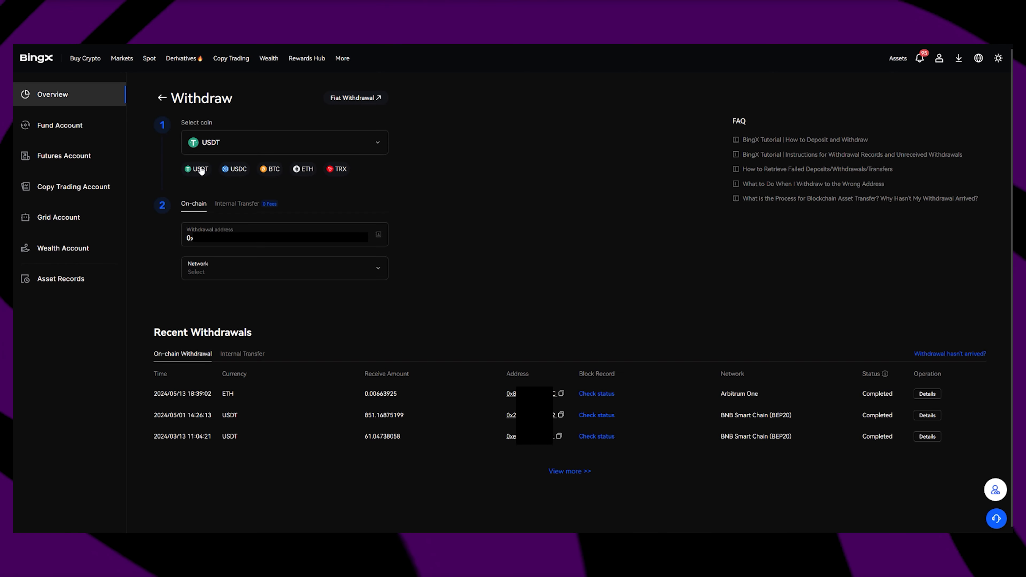
click(349, 271)
scroll(273, 340, down, 2)
click(302, 336)
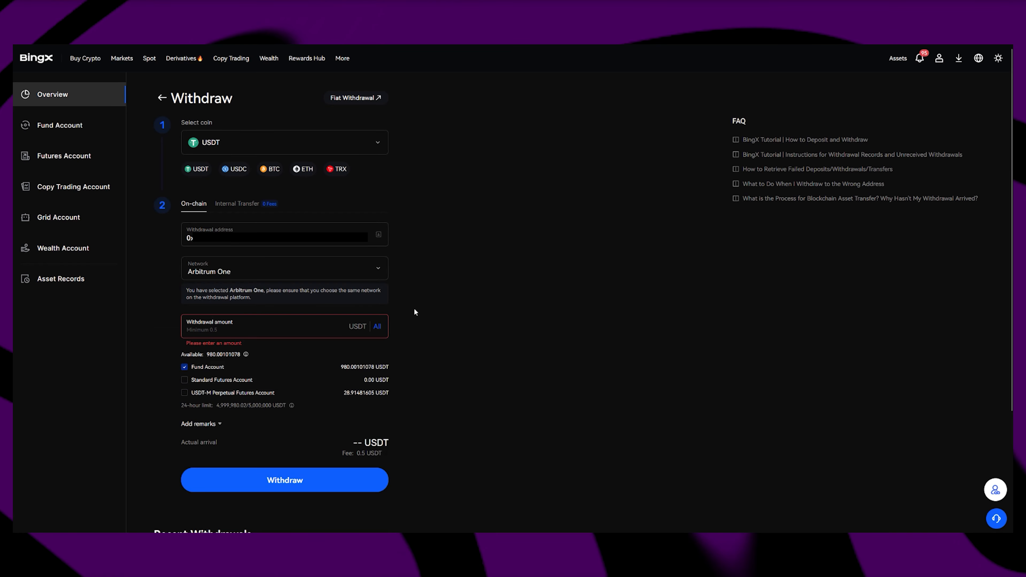
- Set the withdrawal amount to 950 USDT, paid from the Fund Account
click(376, 328)
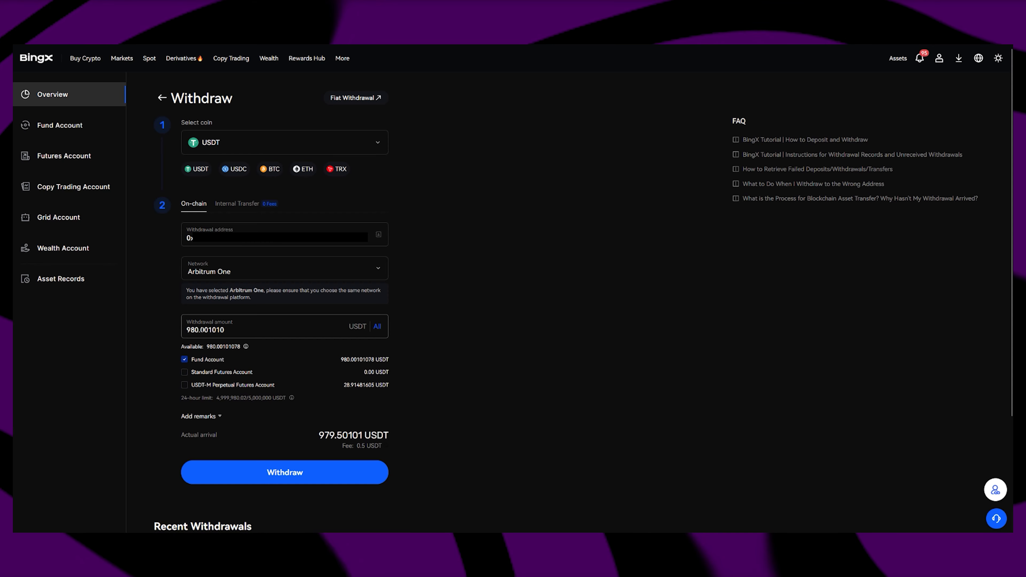
key(ctrl+a)
text(950)
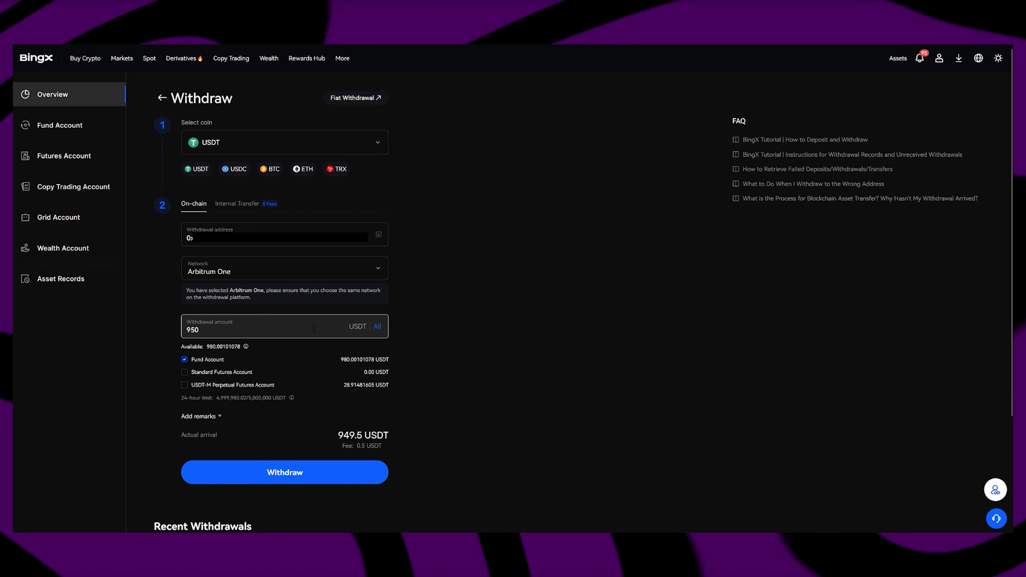
click(506, 323)
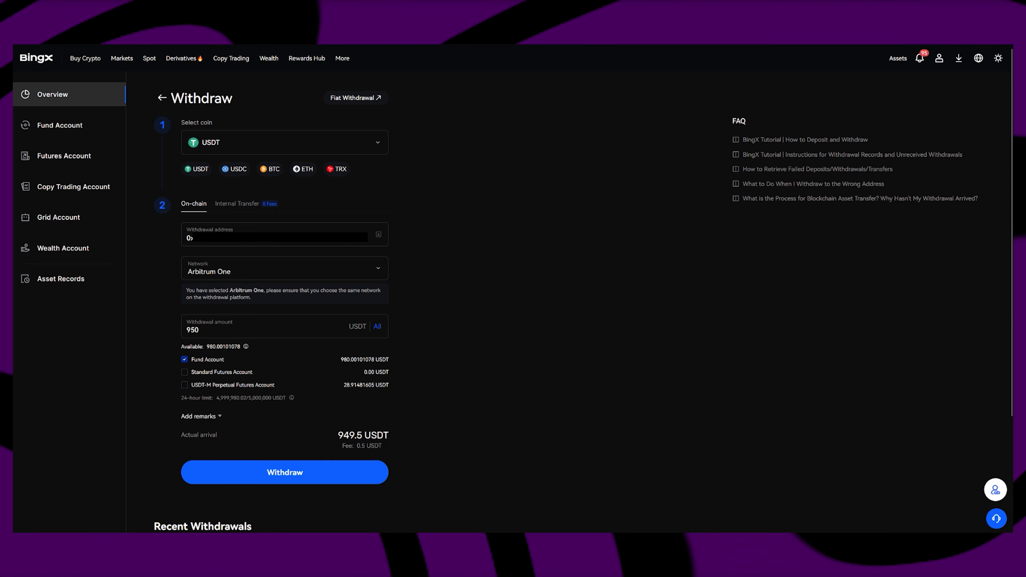
- Submit the USDT withdrawal, confirm its details and complete the security verification
click(345, 479)
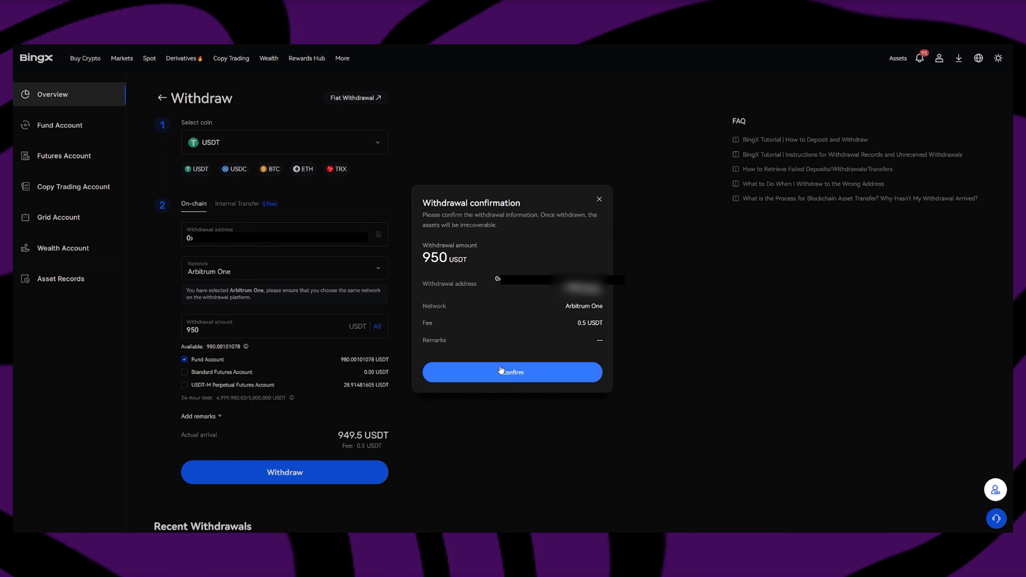
click(512, 371)
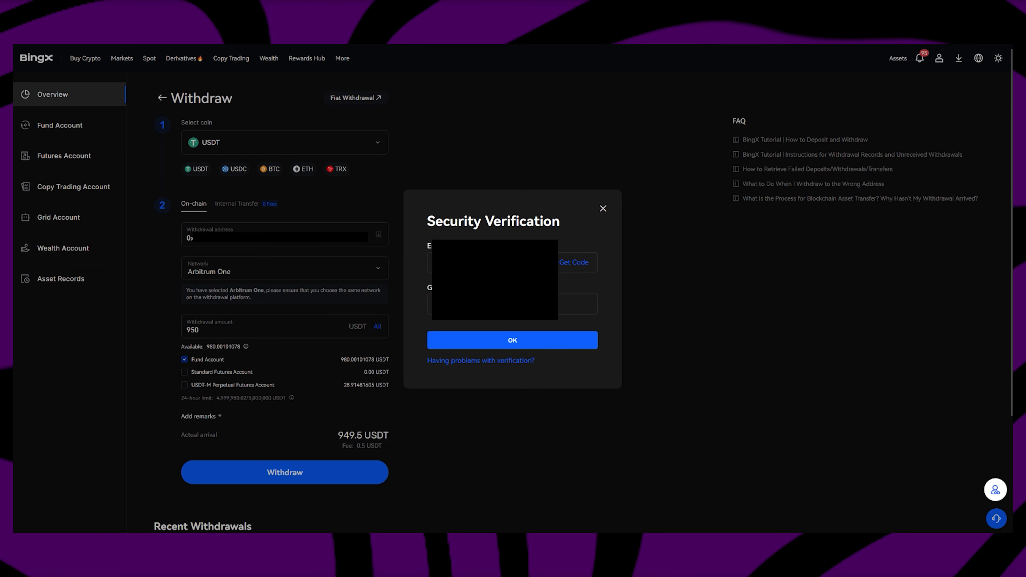
click(483, 341)
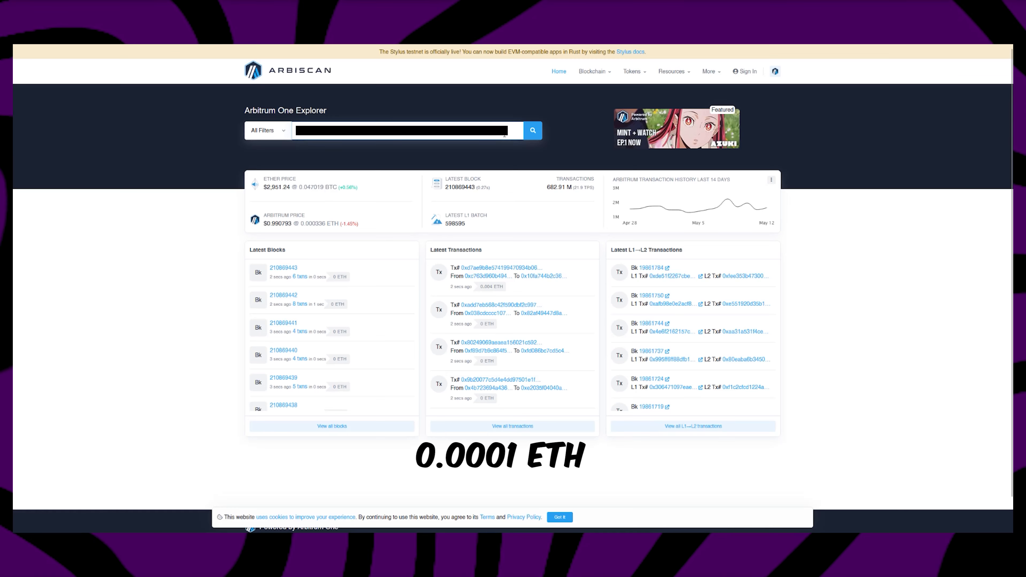
- Look up the wallet address on Arbiscan and check its token holdings and ERC20 token transactions
click(540, 135)
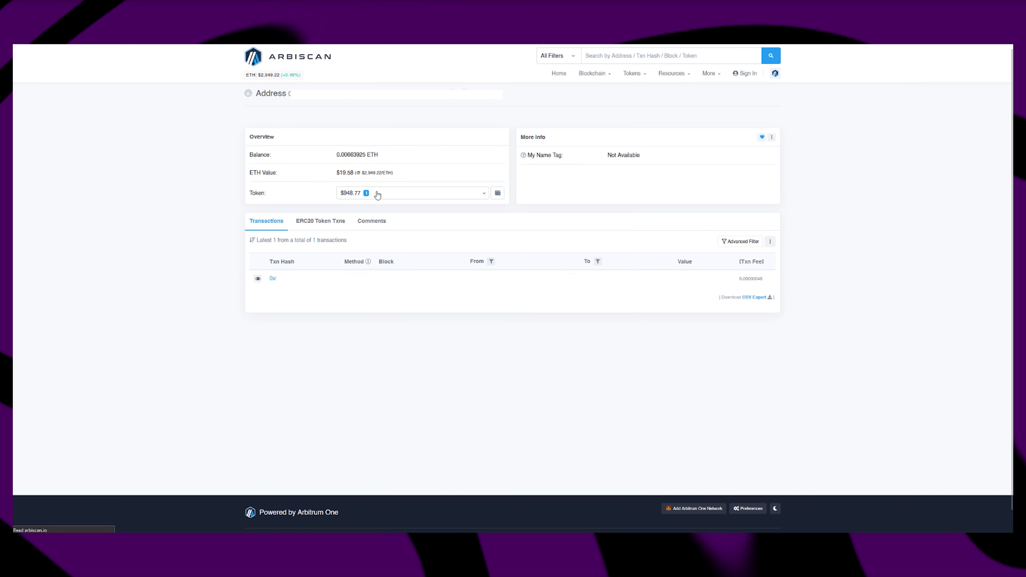
click(360, 192)
click(234, 193)
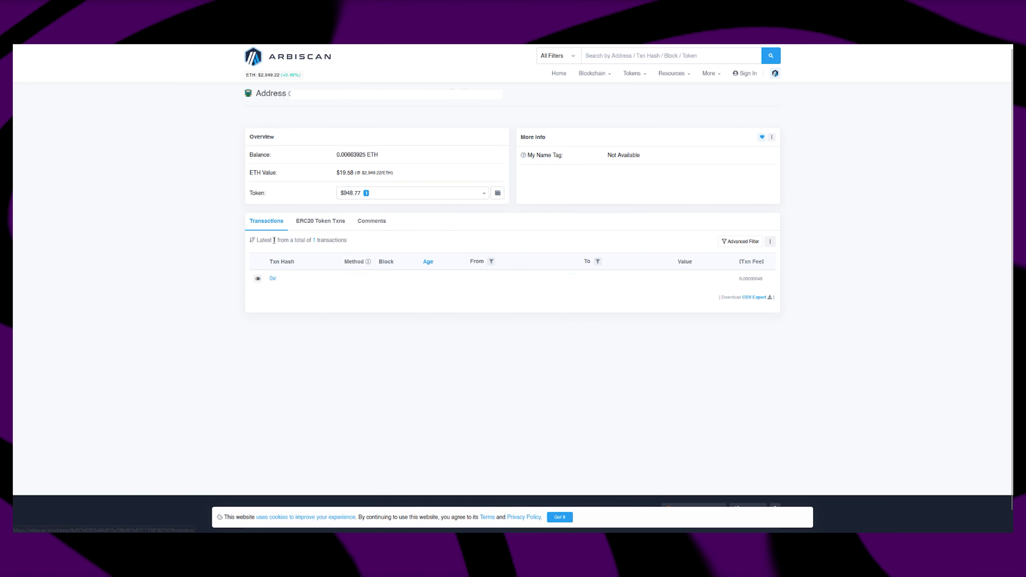
click(310, 225)
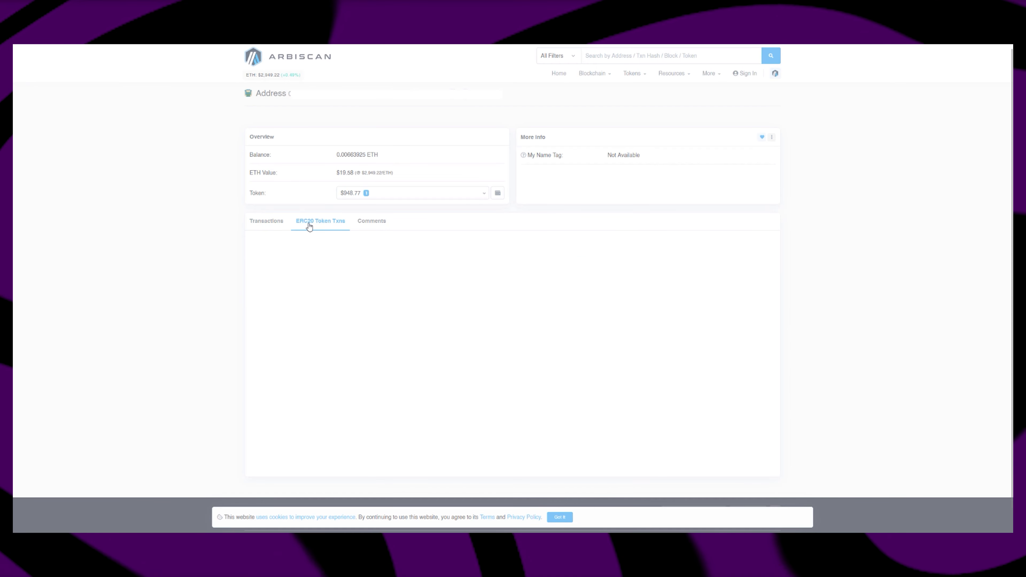
click(261, 225)
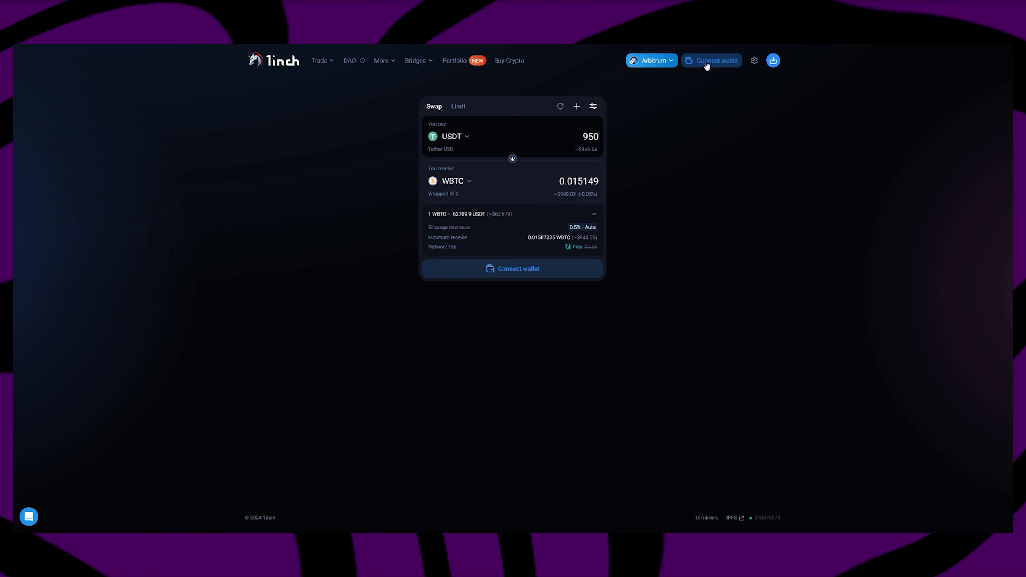
- Switch to 1inch, connect the MetaMask wallet on Arbitrum and check the account's balance and assets
click(706, 61)
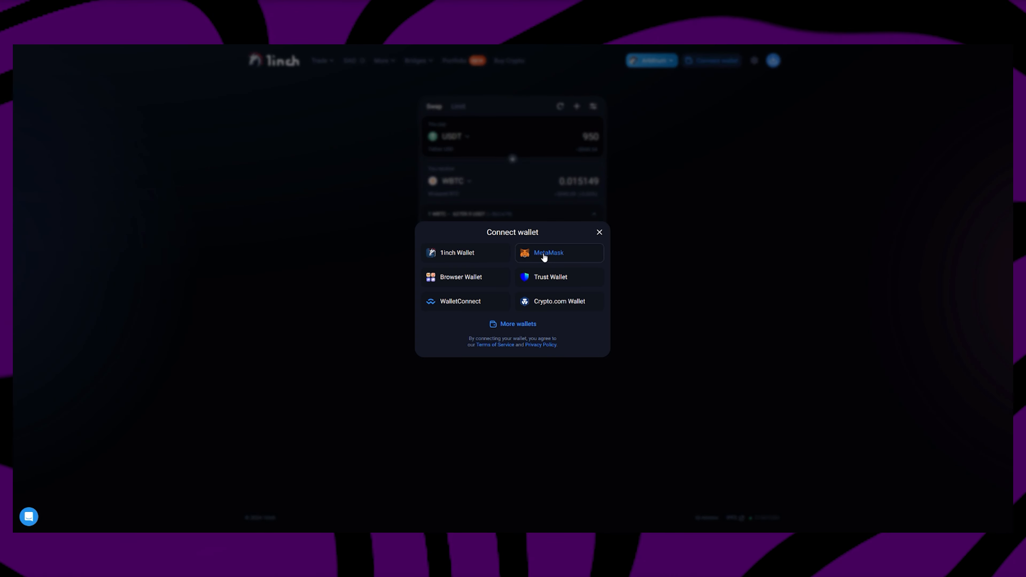
click(598, 197)
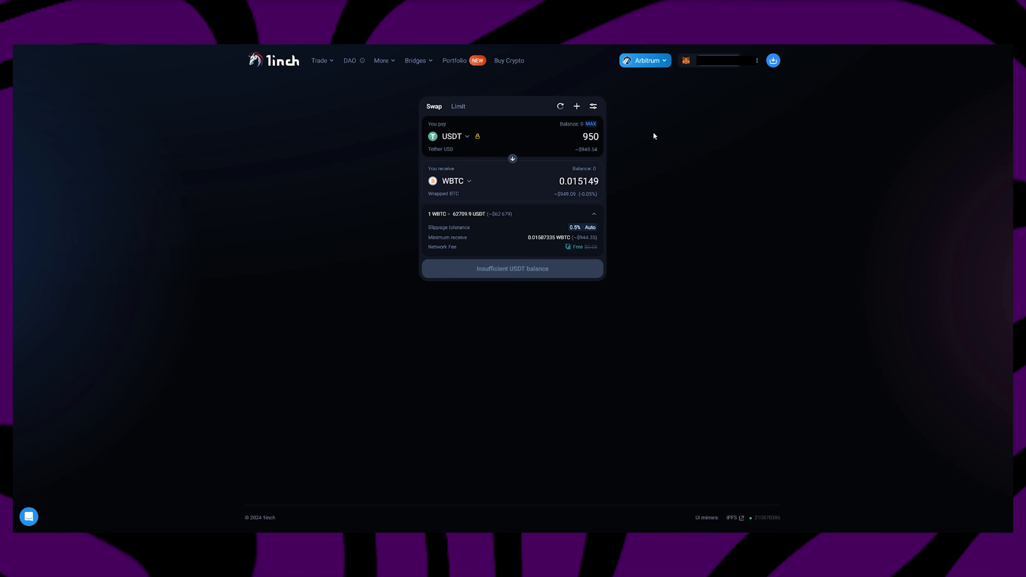
click(724, 66)
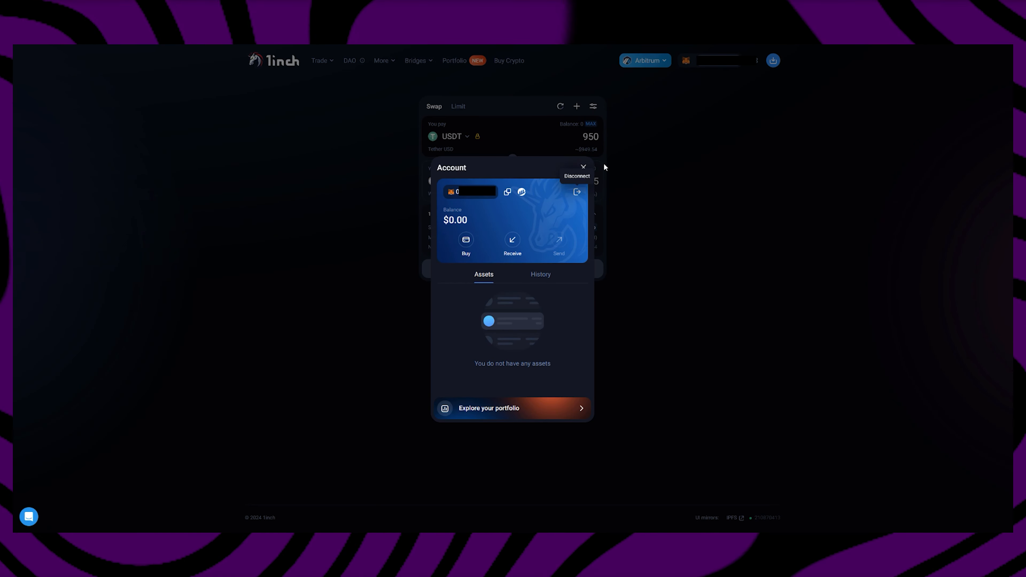
click(933, 29)
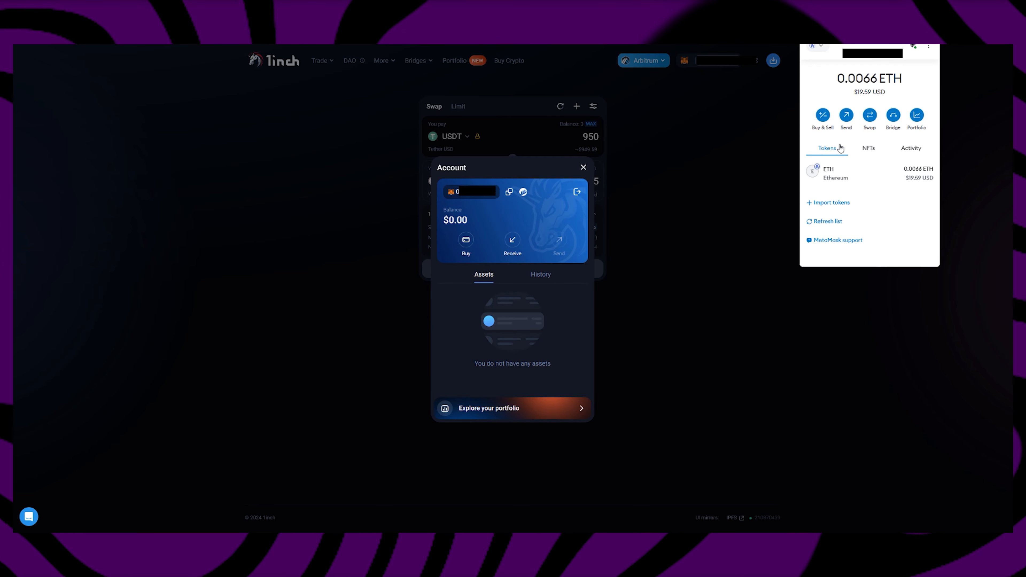
click(557, 177)
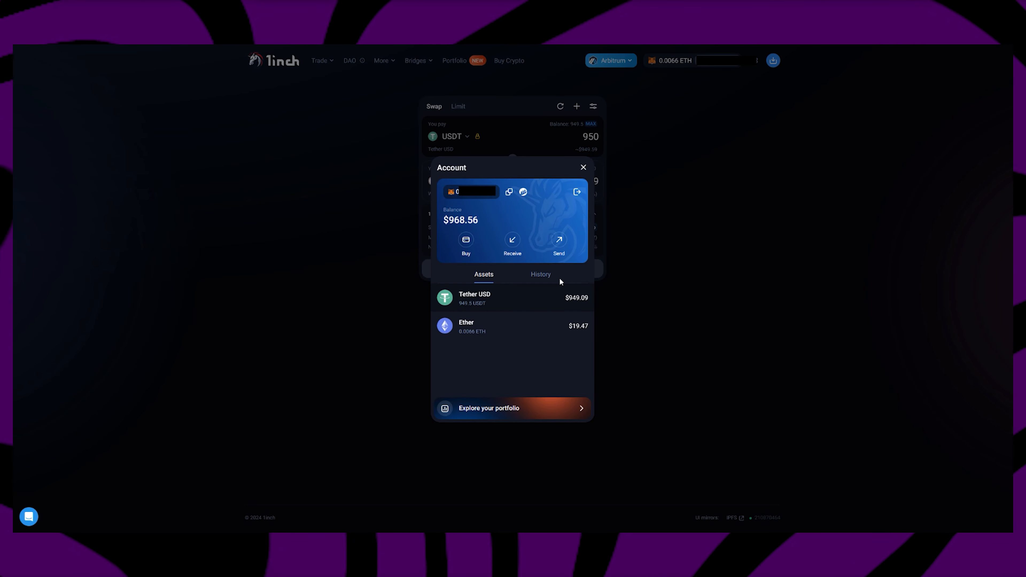
click(583, 167)
- Set the USDT amount to pay in the swap to the maximum available, 949.5 USDT
click(590, 124)
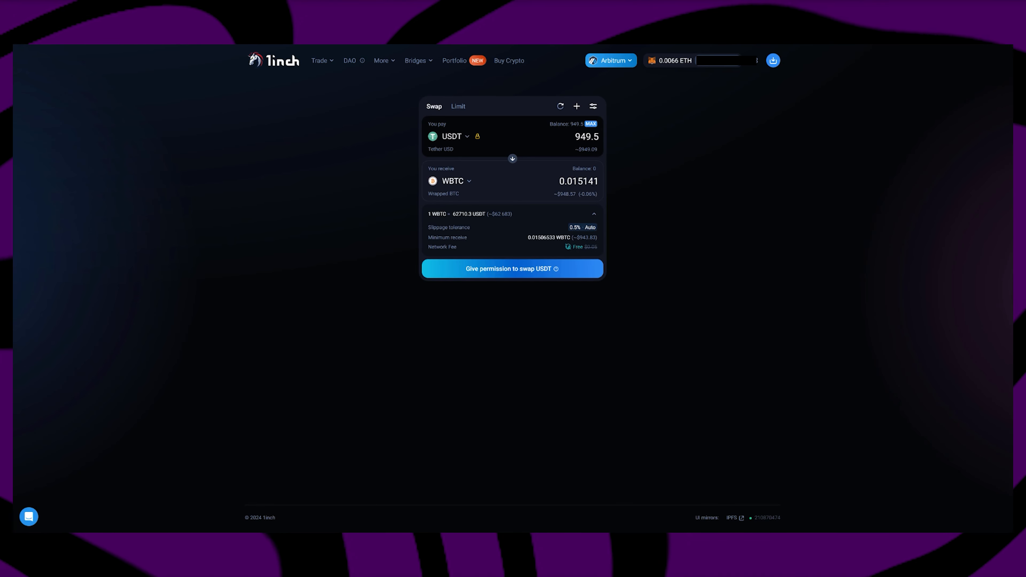
mouse_move(492, 174)
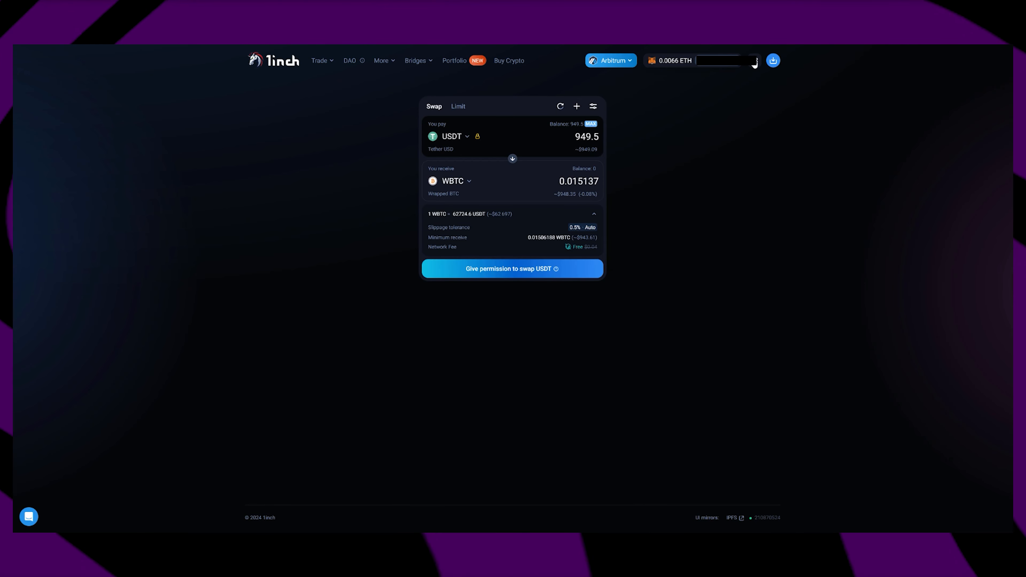
- Request permission to swap USDT and sign the Terms & Conditions message in MetaMask
click(575, 269)
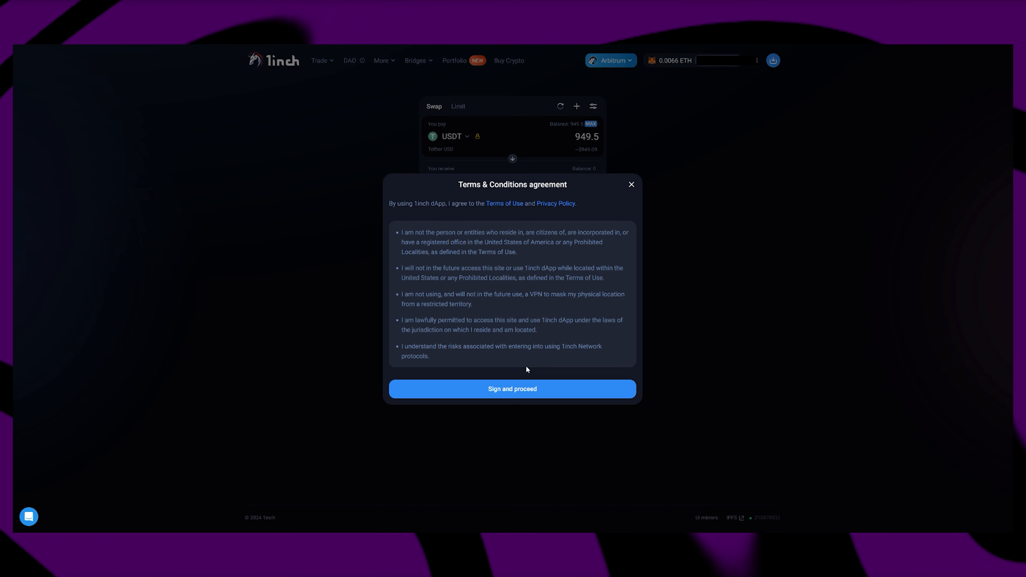
click(524, 390)
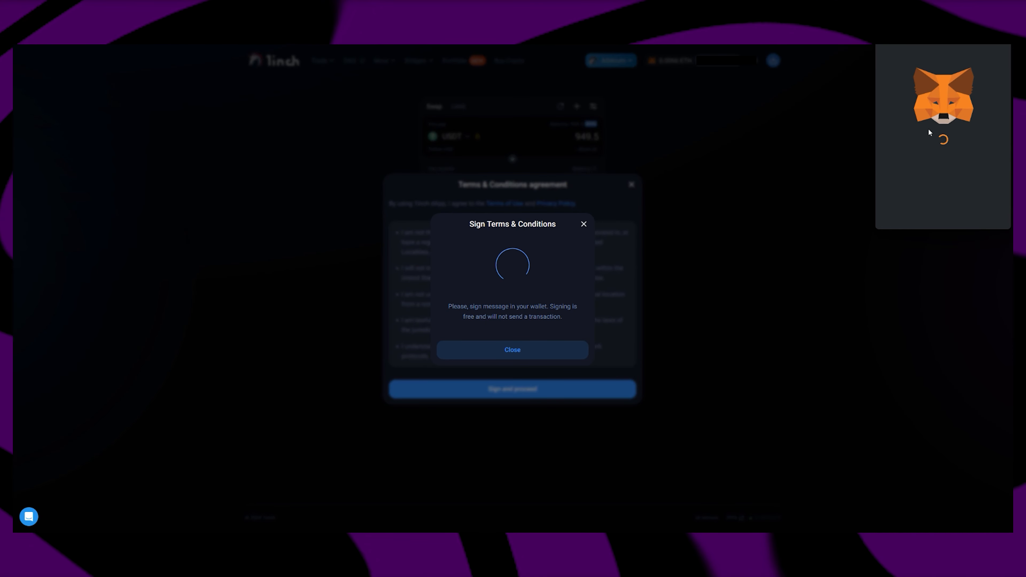
mouse_move(941, 3)
mouse_down()
mouse_move(934, 70)
mouse_move(942, 49)
mouse_up()
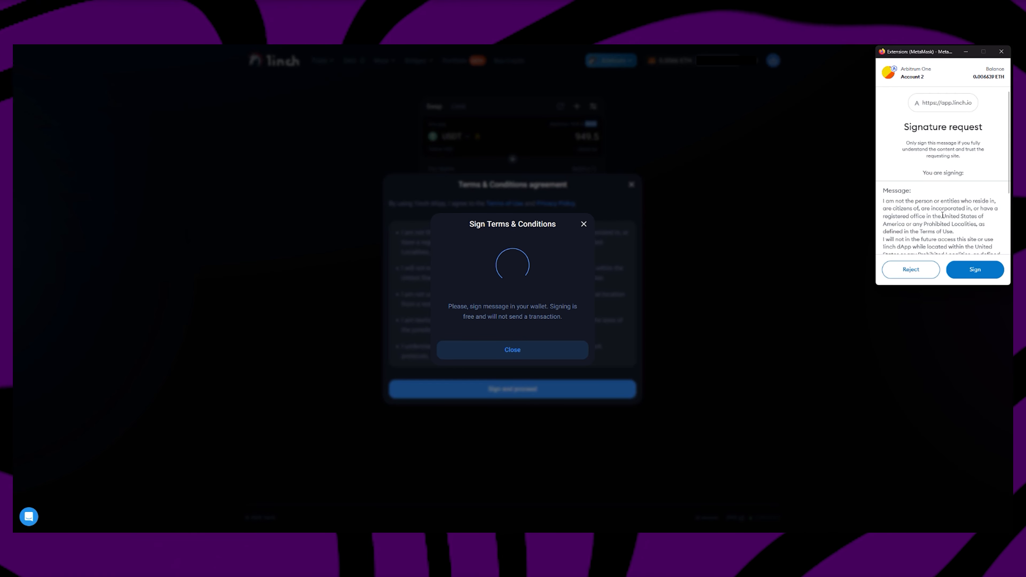
scroll(942, 214, down, 1)
scroll(942, 214, down, 3)
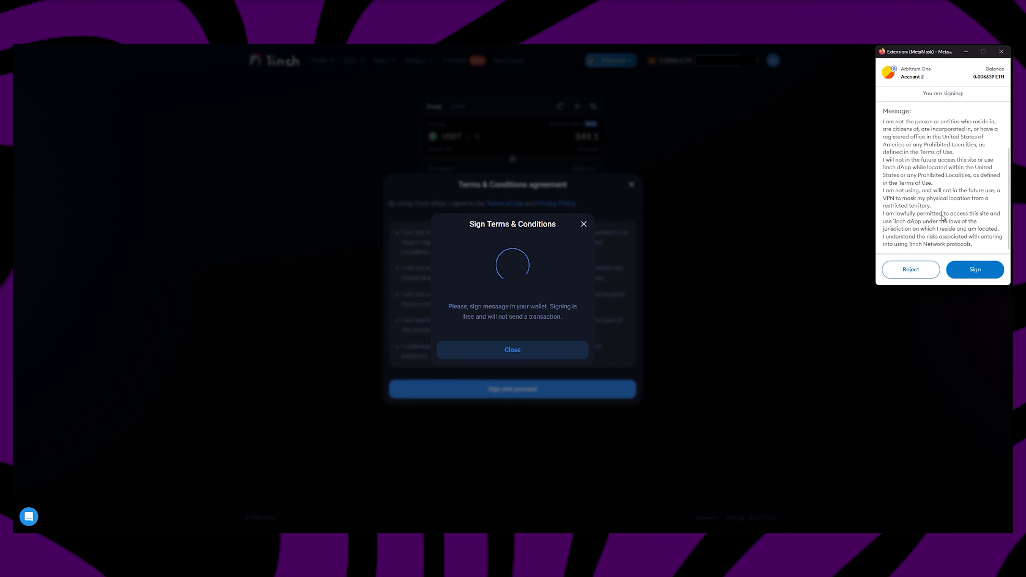
click(974, 269)
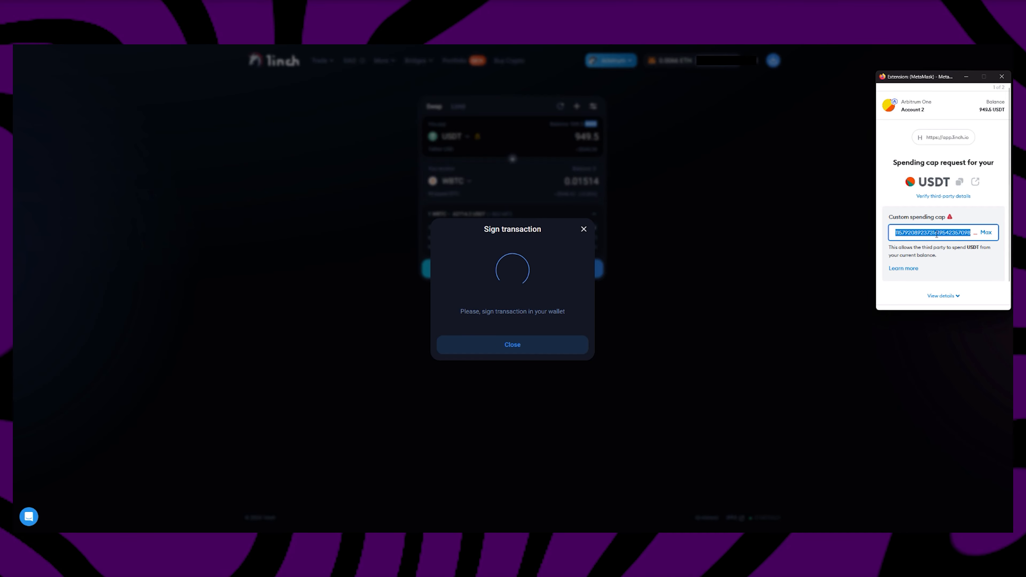
- Set the custom USDT spending cap to 1000 in MetaMask and approve the request
text(1000.639935)
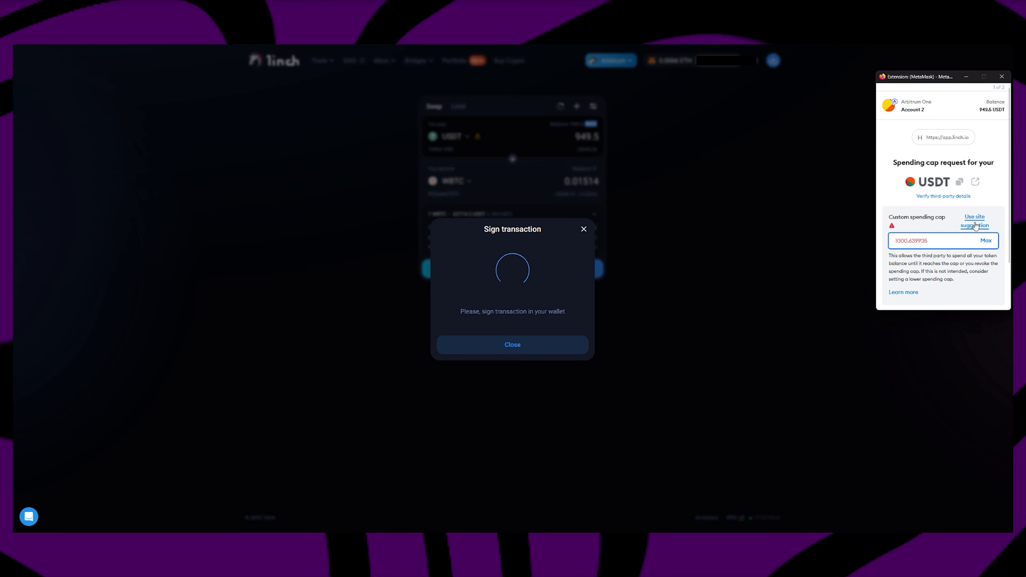
key(BackSpace)
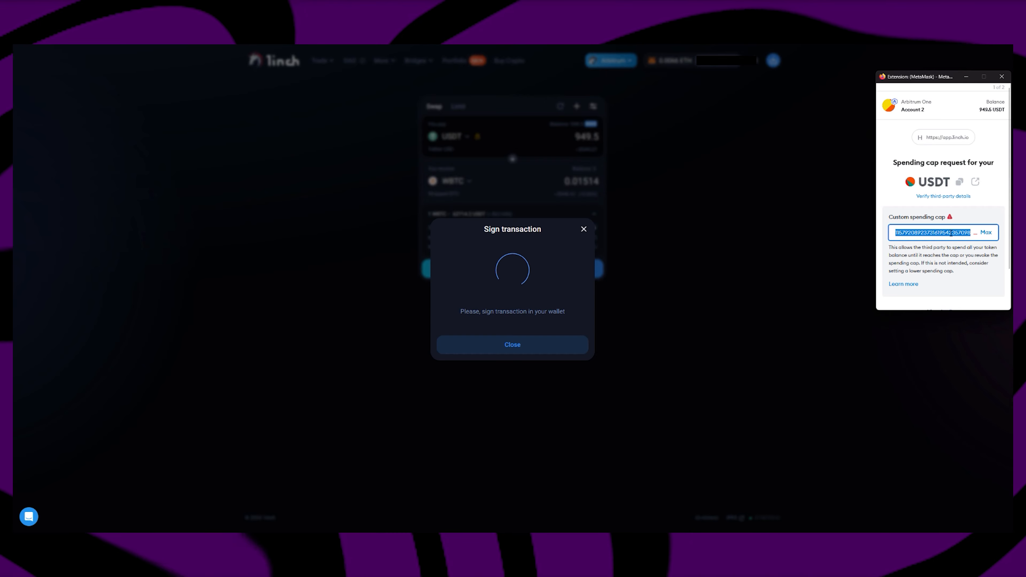
scroll(977, 293, down, 1)
text(000.39935)
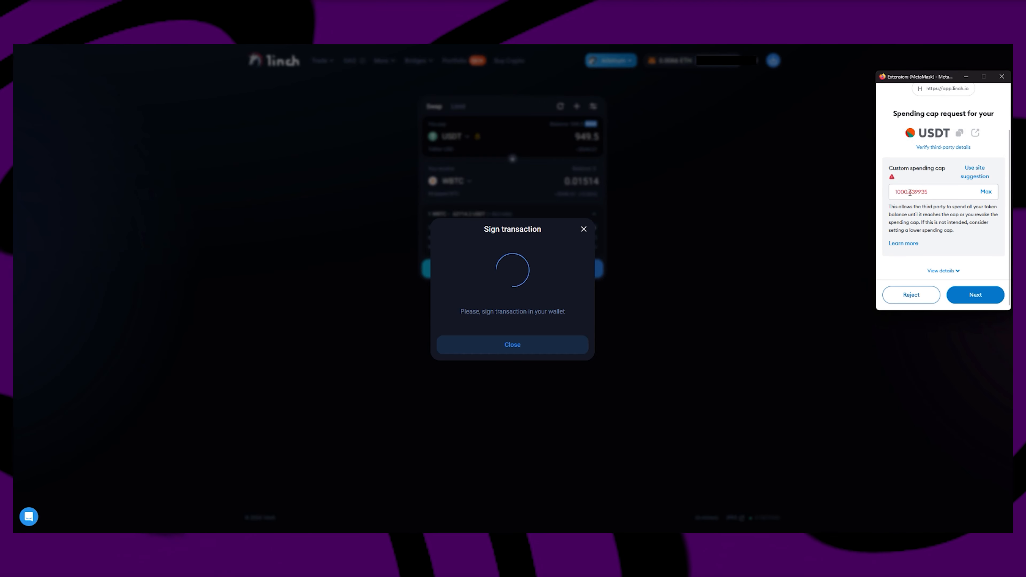
key(Delete)
key(Delete)
key(Delete)
key(Delete)
key(Delete)
key(Delete)
key(Delete)
scroll(958, 286, down, 1)
click(977, 294)
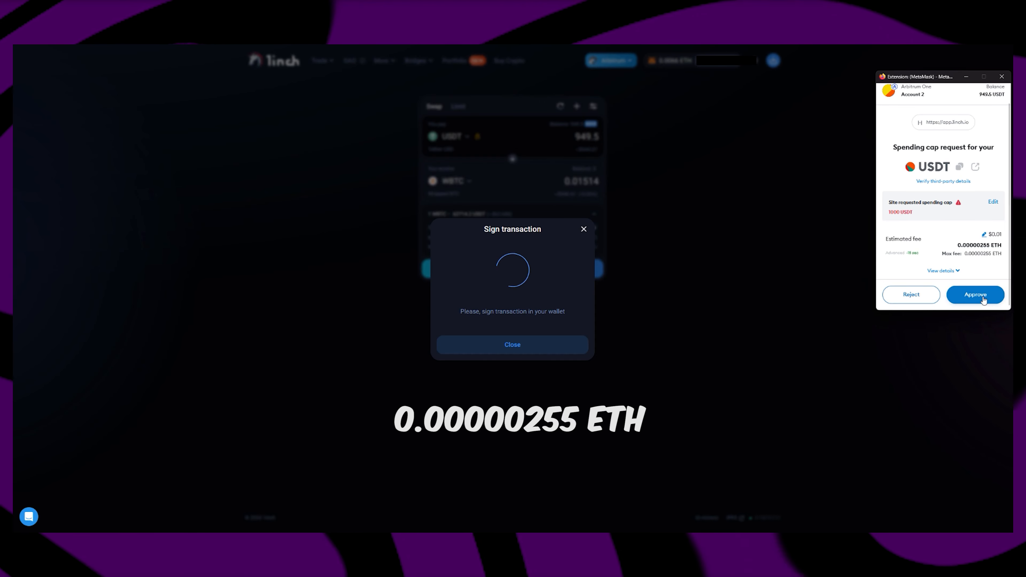
click(983, 297)
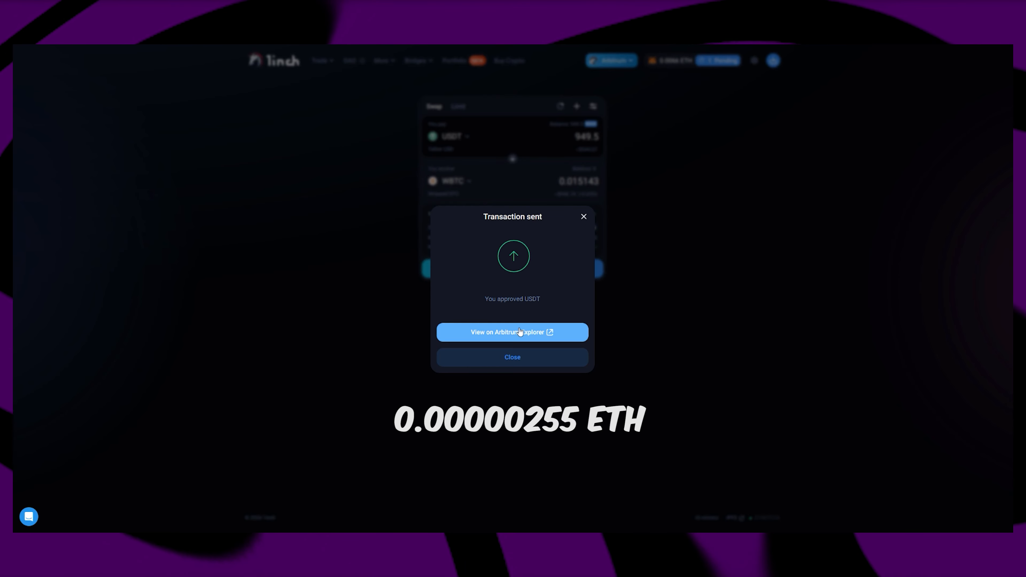
- View the USDT approval on Arbitrum Explorer and dismiss the transaction notice in 1inch
click(517, 332)
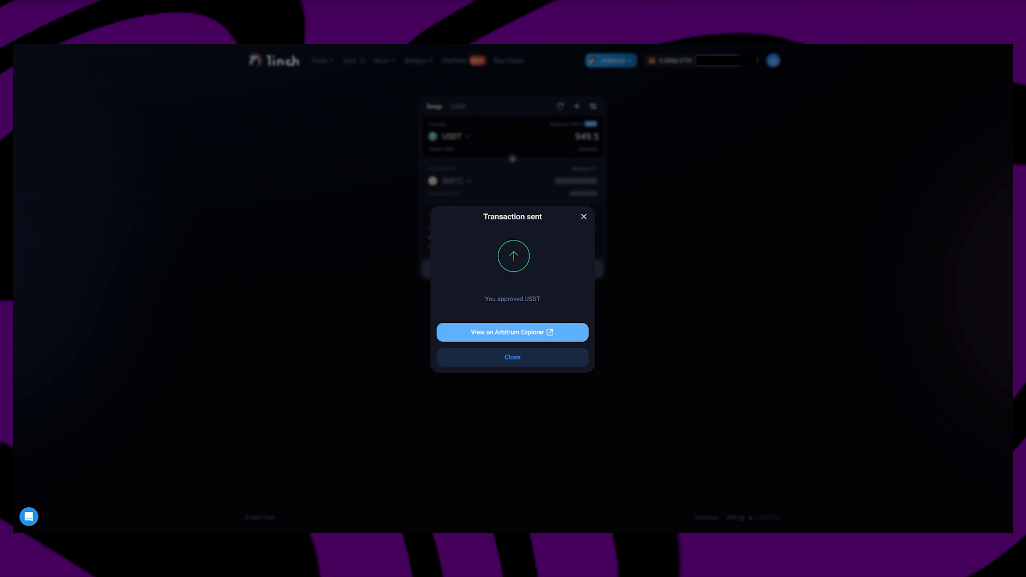
click(583, 216)
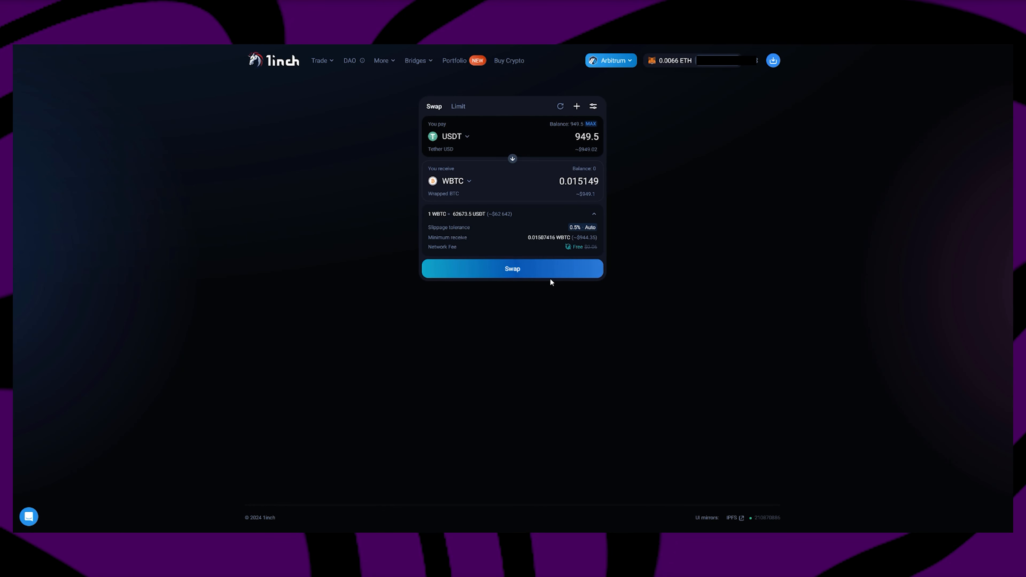
- Swap 949.5 USDT for WBTC, confirming the swap and signing the order in MetaMask
click(543, 274)
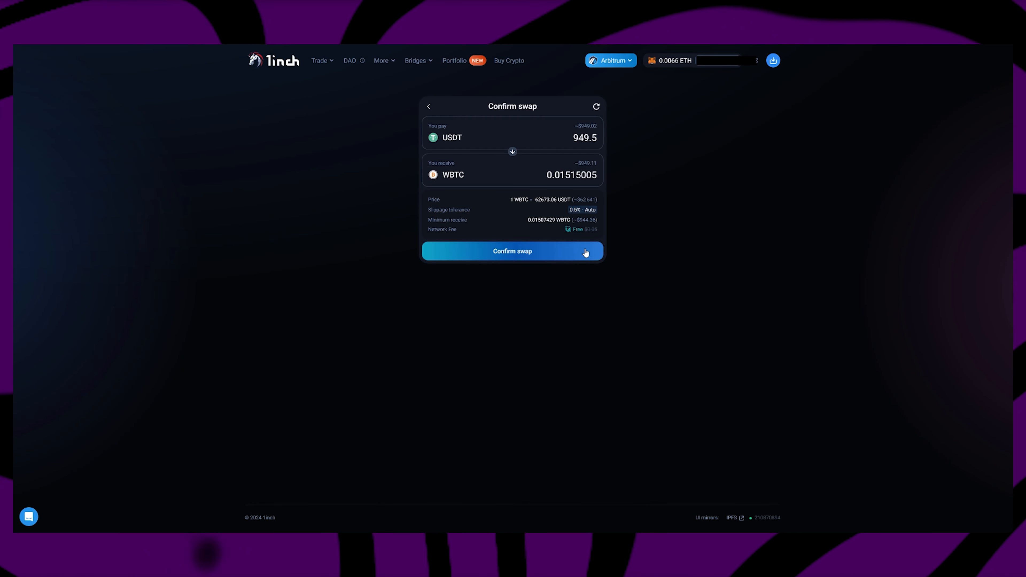
click(537, 252)
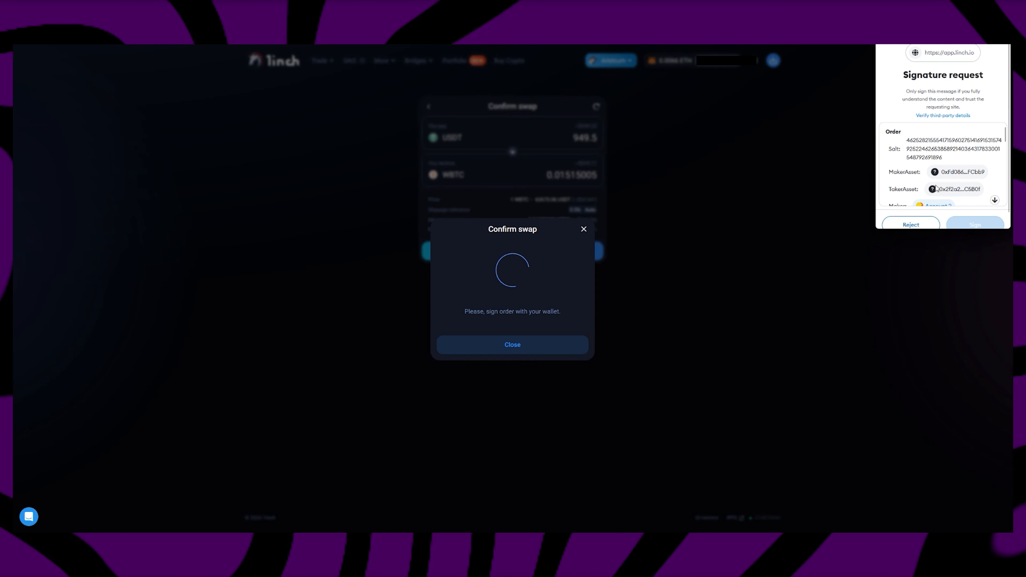
scroll(964, 187, down, 3)
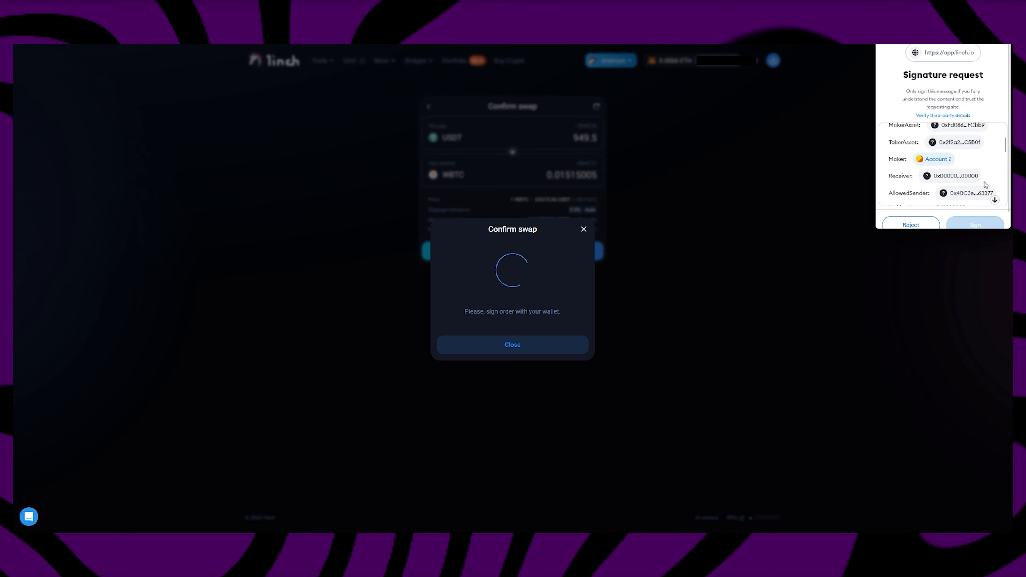
drag(1005, 149, 1010, 170)
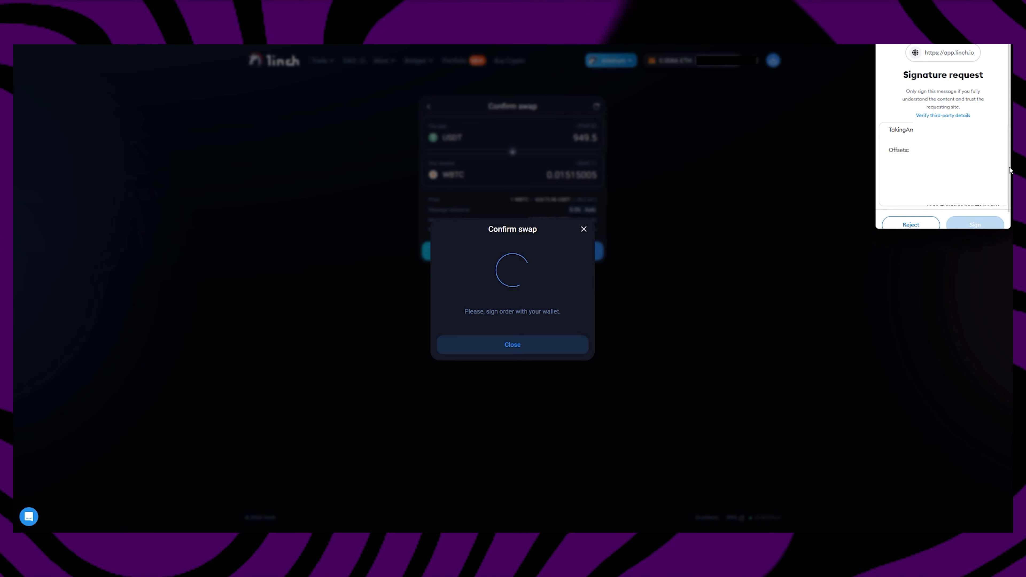
click(975, 224)
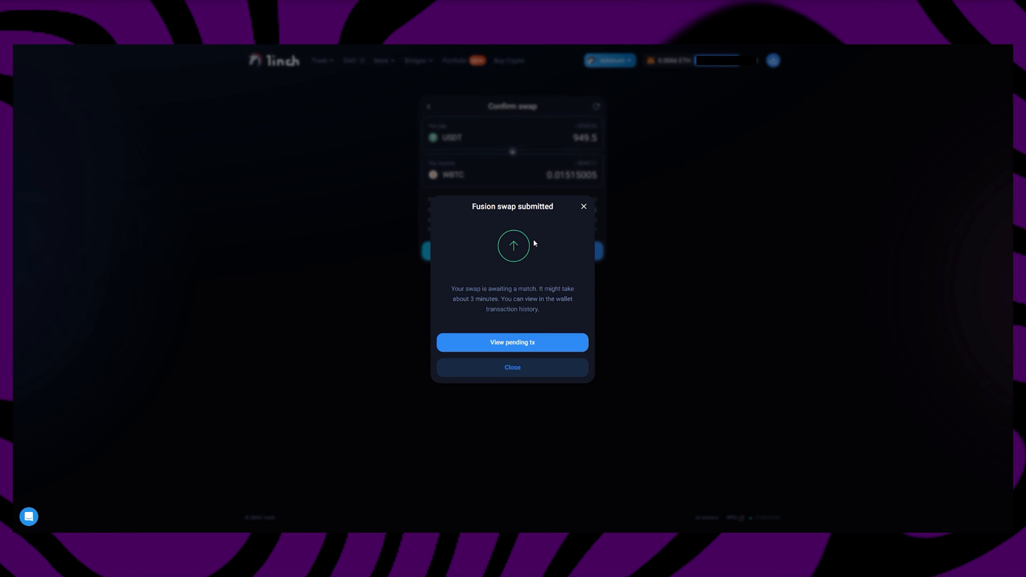
- Check the USDT to WBTC swap in the account history and open its transaction details on Arbitrum Explorer
click(526, 342)
click(440, 172)
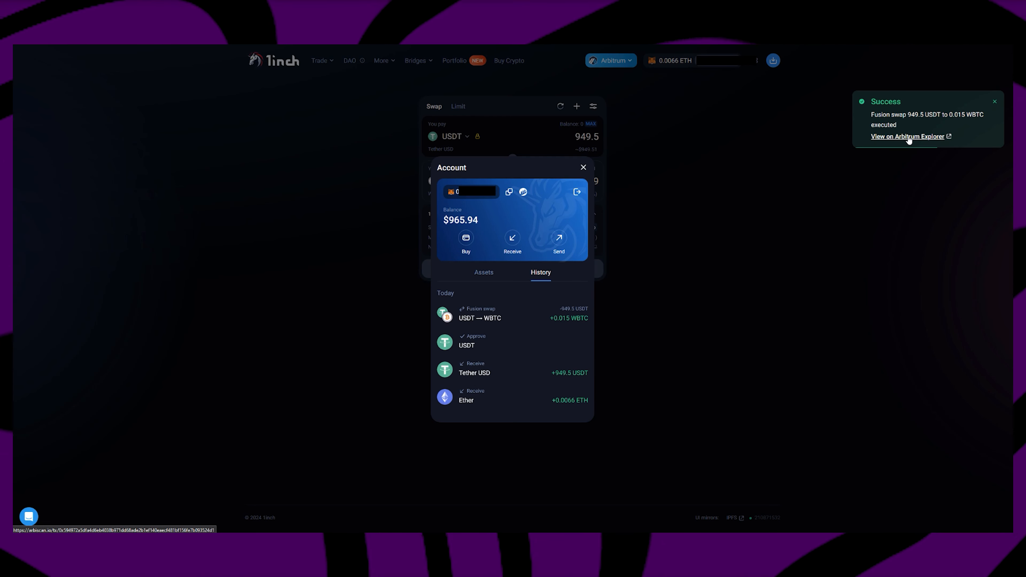
click(878, 137)
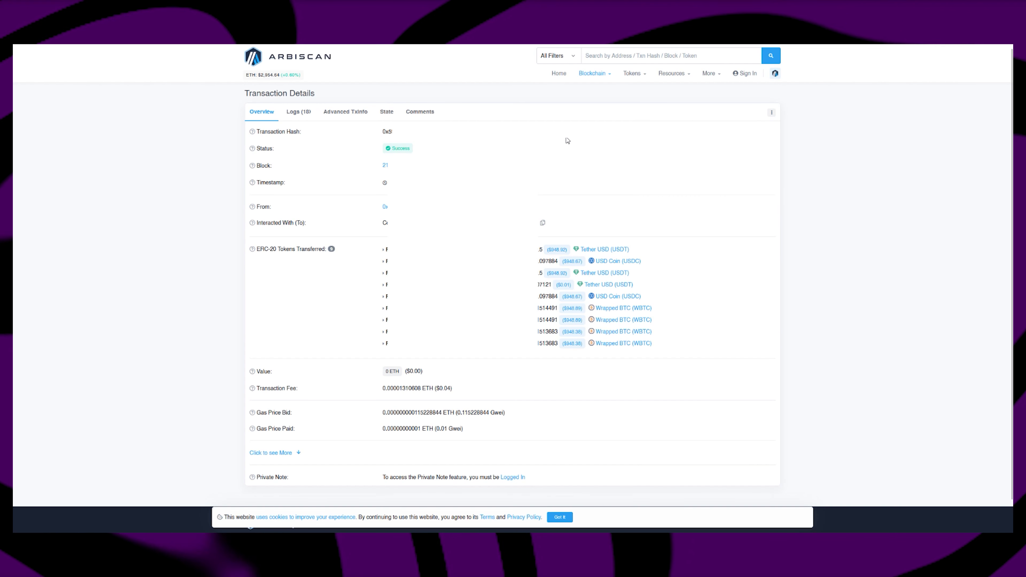